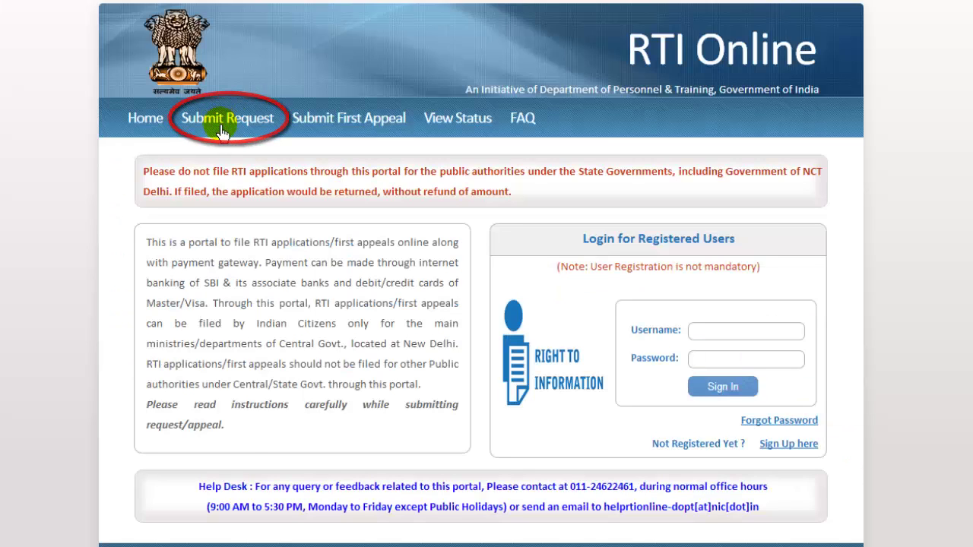
# - Open Submit Request and tick 'I have read and understood the above guidelines'
pyautogui.click(221, 132)
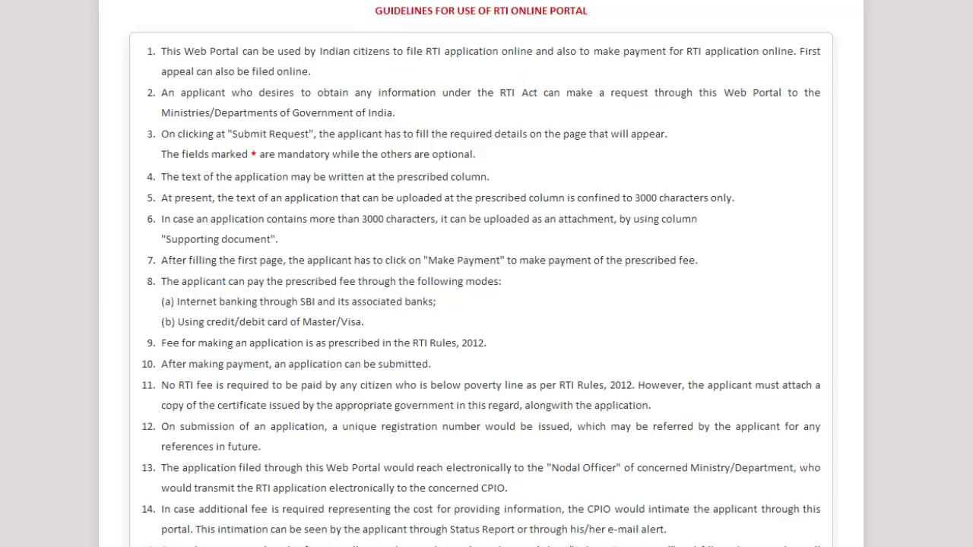
pyautogui.scroll(-2, 380, 54)
pyautogui.scroll(-1, 357, 509)
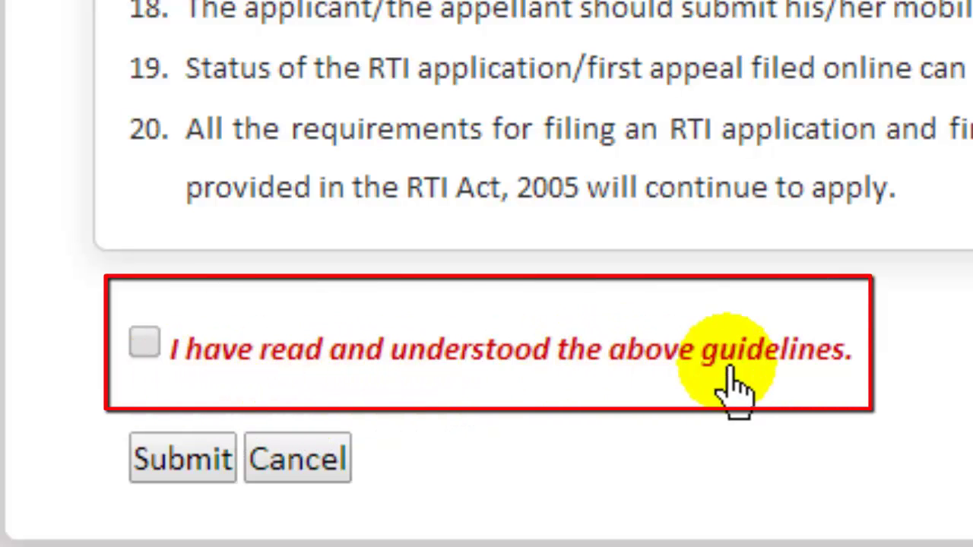
pyautogui.click(142, 344)
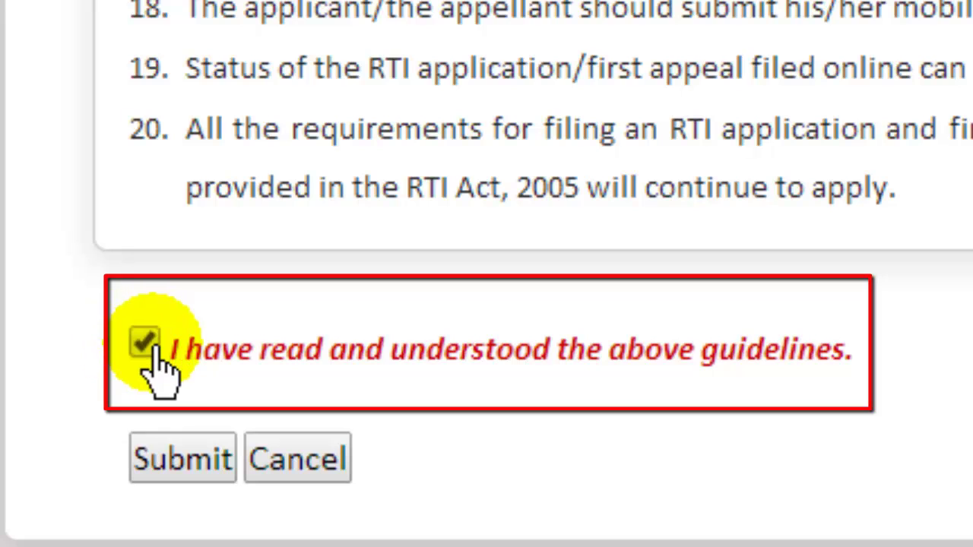
# - Accept the guidelines to open the request form and select Ministry of Tourism as the ministry/department
pyautogui.click(194, 467)
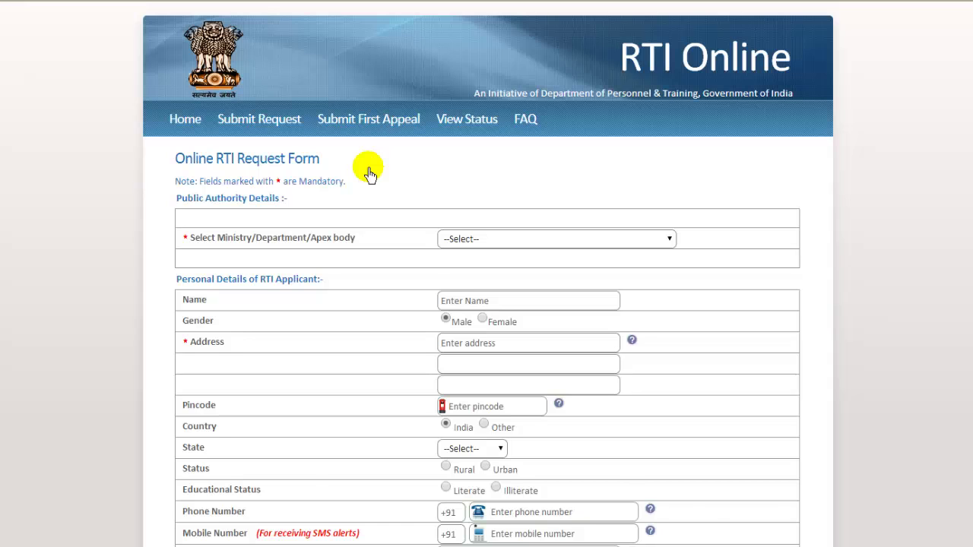
pyautogui.scroll(-3, 370, 174)
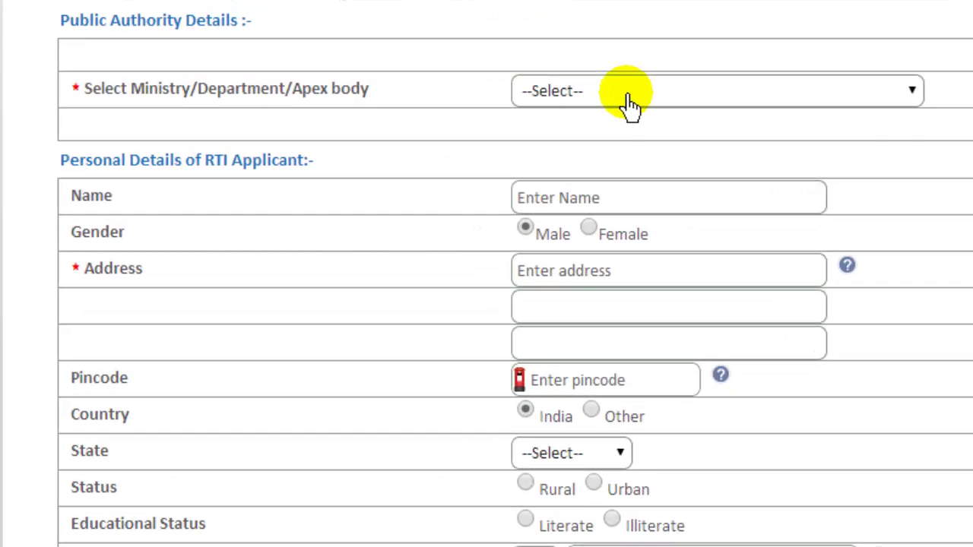
pyautogui.click(628, 105)
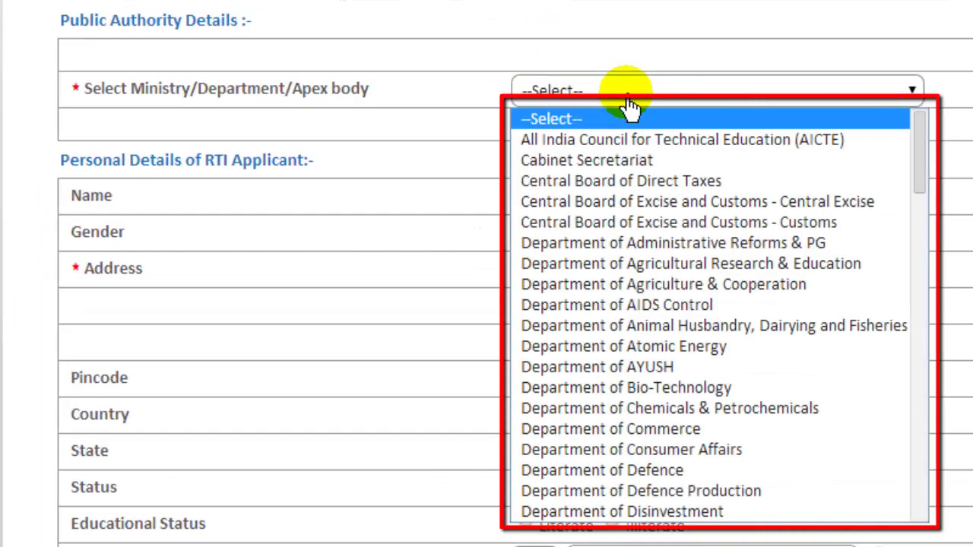
pyautogui.press('Down')
pyautogui.press('Down')
pyautogui.press('Down')
pyautogui.press('Down')
pyautogui.press('Down')
pyautogui.press('Down')
pyautogui.press('Down')
pyautogui.press('Down')
pyautogui.press('Down')
pyautogui.press('Down')
pyautogui.press('Down')
pyautogui.press('Down')
pyautogui.press('Down')
pyautogui.press('Down')
pyautogui.press('Down')
pyautogui.press('Down')
pyautogui.press('Down')
pyautogui.press('Down')
pyautogui.press('Down')
pyautogui.press('Down')
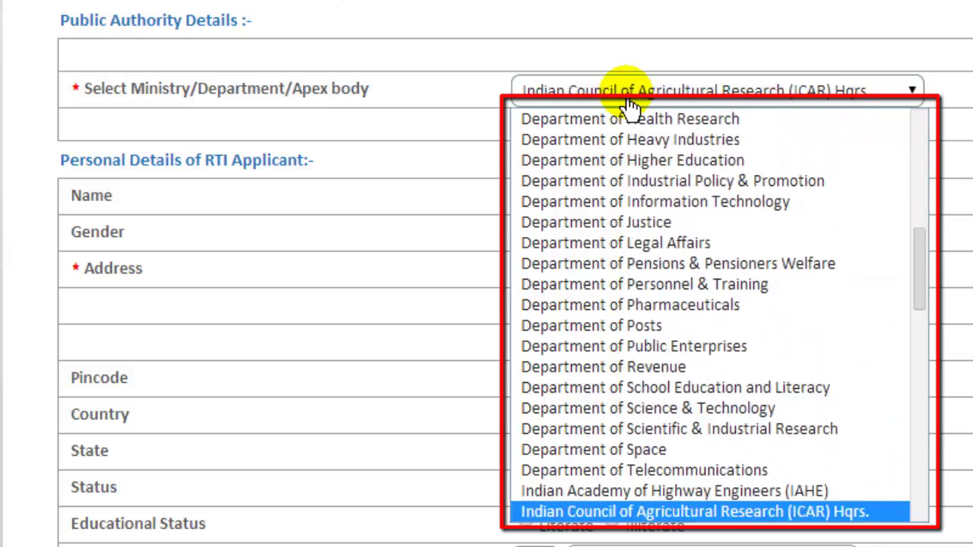
pyautogui.press('Down')
pyautogui.press('Down')
pyautogui.press('Down')
pyautogui.press('Down')
pyautogui.press('Down')
pyautogui.press('Down')
pyautogui.press('Down')
pyautogui.press('Down')
pyautogui.press('Down')
pyautogui.press('Down')
pyautogui.press('Down')
pyautogui.press('Down')
pyautogui.press('Down')
pyautogui.press('Down')
pyautogui.press('Down')
pyautogui.press('Down')
pyautogui.press('Down')
pyautogui.press('Down')
pyautogui.press('Down')
pyautogui.press('Down')
pyautogui.press('Up')
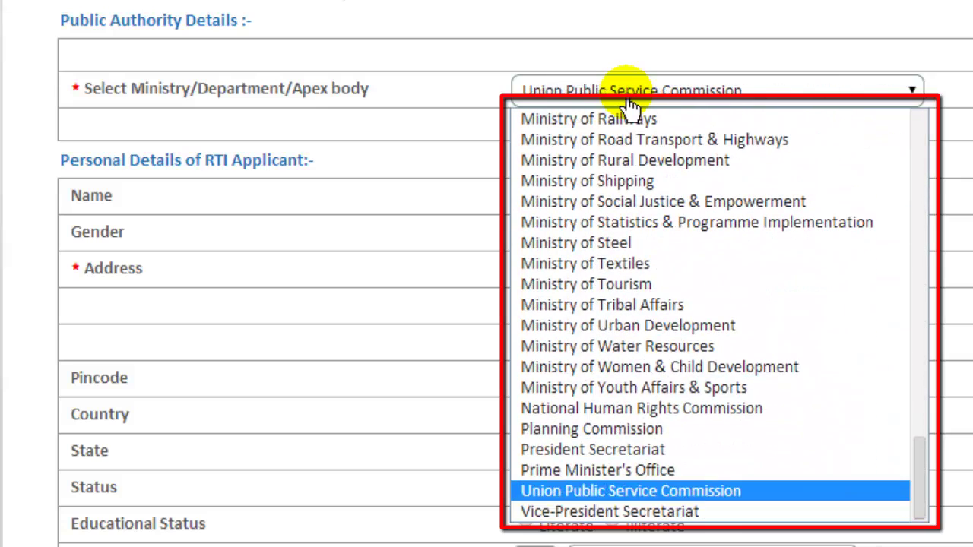
pyautogui.press('Up')
pyautogui.press('Up')
pyautogui.press('Up')
pyautogui.press('Up')
pyautogui.press('Up')
pyautogui.press('Up')
pyautogui.press('Up')
pyautogui.press('Up')
pyautogui.press('Up')
pyautogui.press('Up')
pyautogui.press('Up')
pyautogui.press('Up')
pyautogui.press('Up')
pyautogui.press('Up')
pyautogui.press('Up')
pyautogui.press('Up')
pyautogui.press('Up')
pyautogui.press('Up')
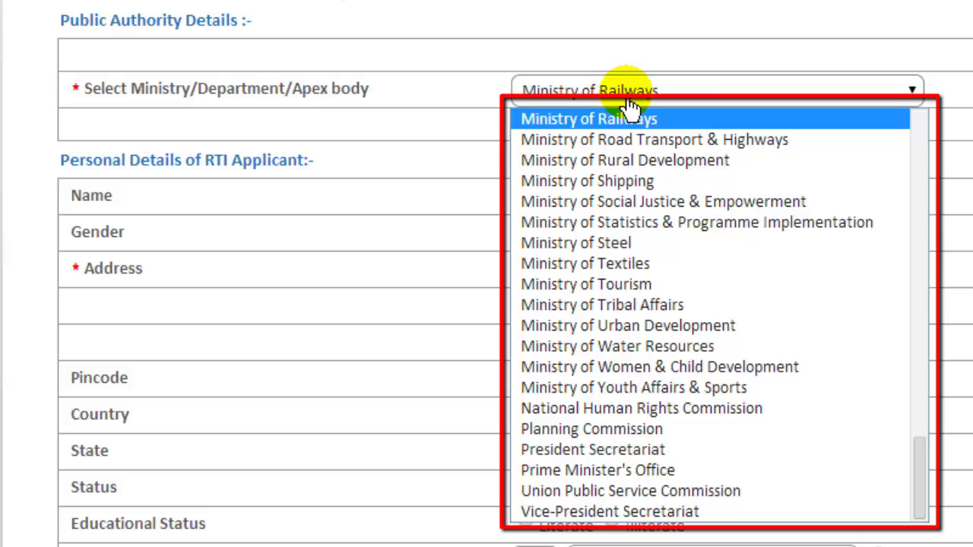
pyautogui.press('Down')
pyautogui.press('Down')
pyautogui.press('Down')
pyautogui.press('Down')
pyautogui.press('Down')
pyautogui.press('Down')
pyautogui.press('Down')
pyautogui.press('Down')
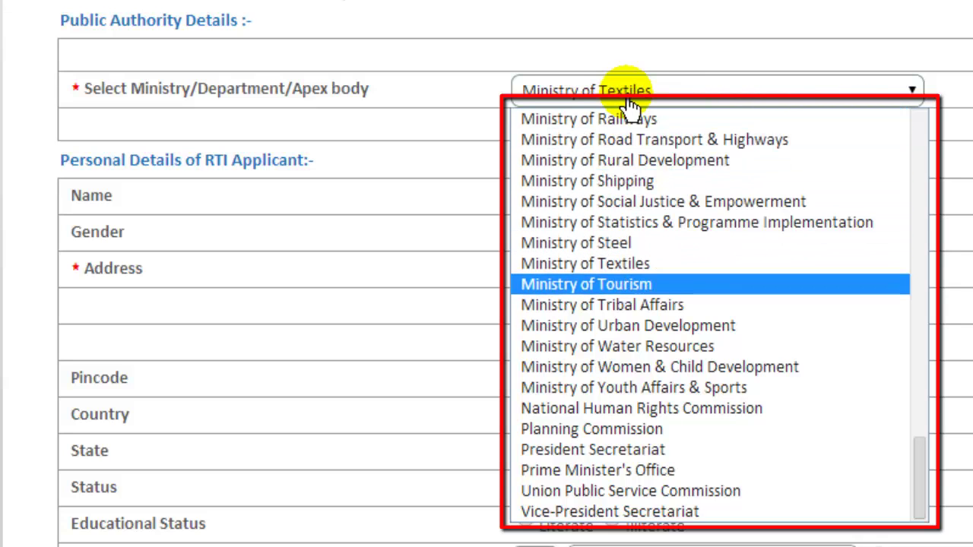
pyautogui.press('Return')
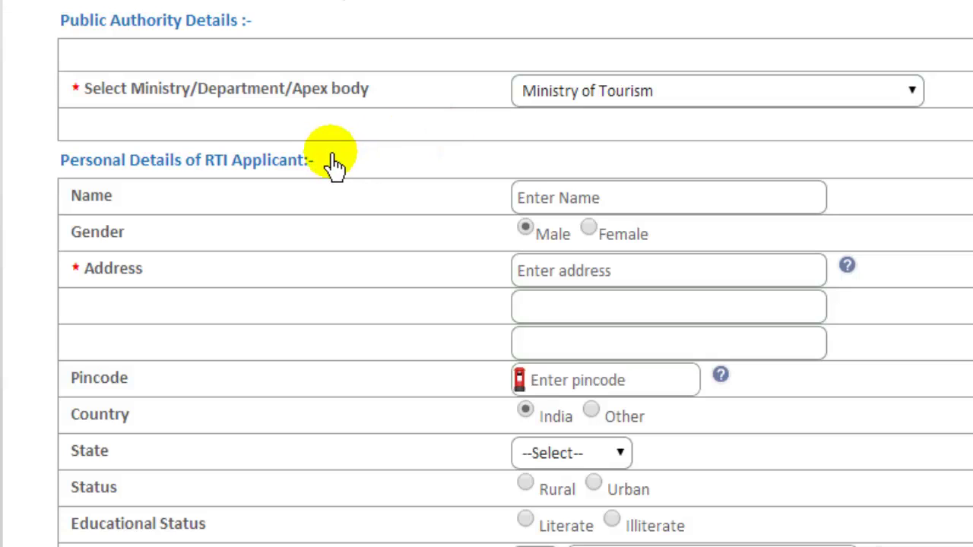
# - Enter the applicant's name, select Female gender, and fill in the three address lines
pyautogui.click(544, 207)
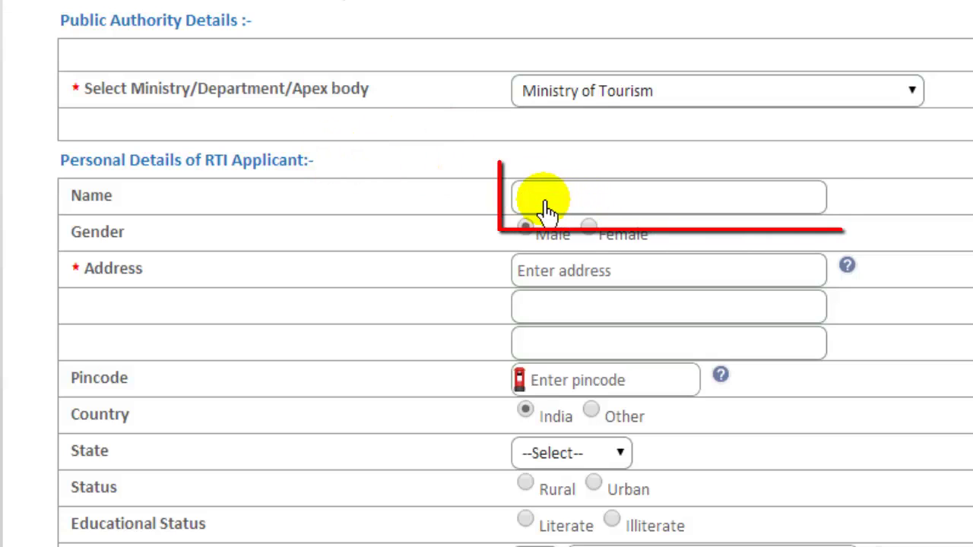
pyautogui.write('Kya Kaise')
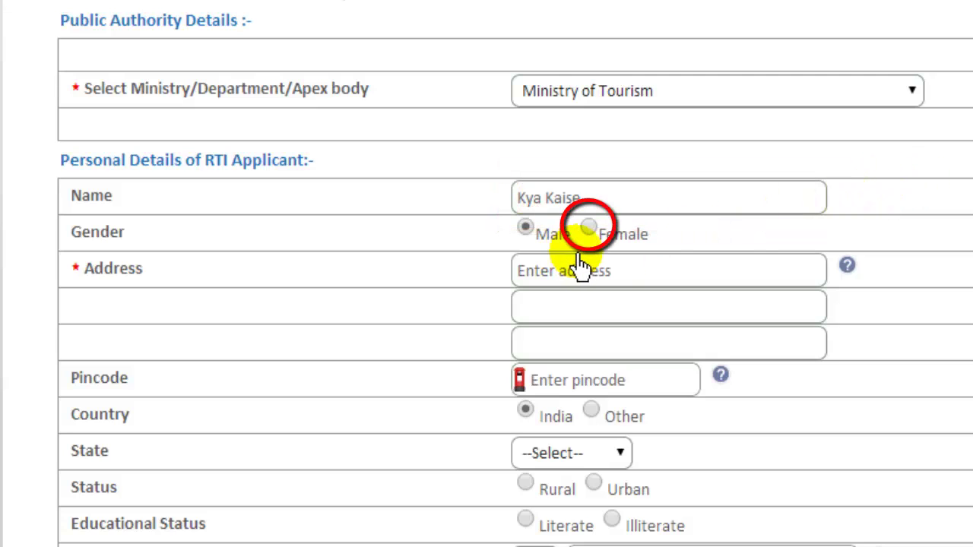
pyautogui.click(589, 230)
pyautogui.click(564, 280)
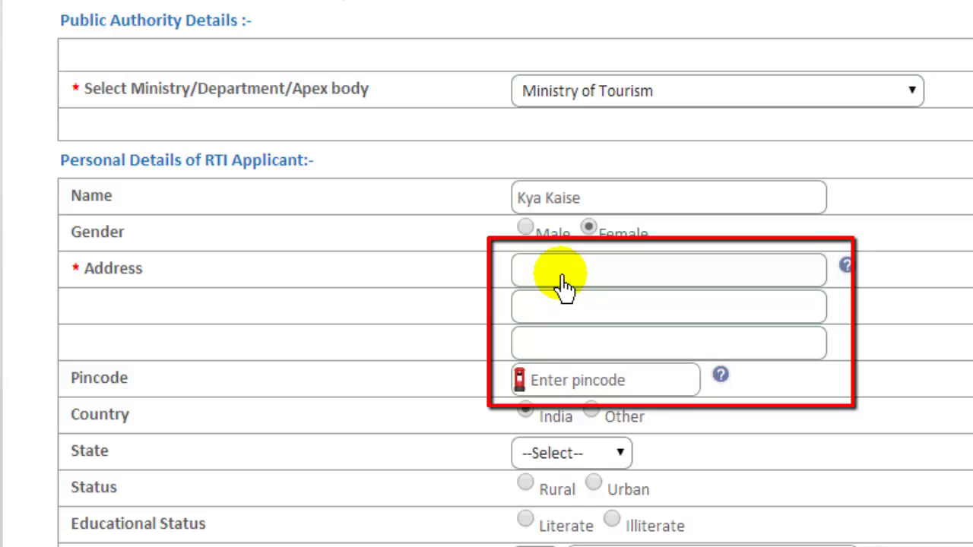
pyautogui.press('Tab')
pyautogui.press('Tab')
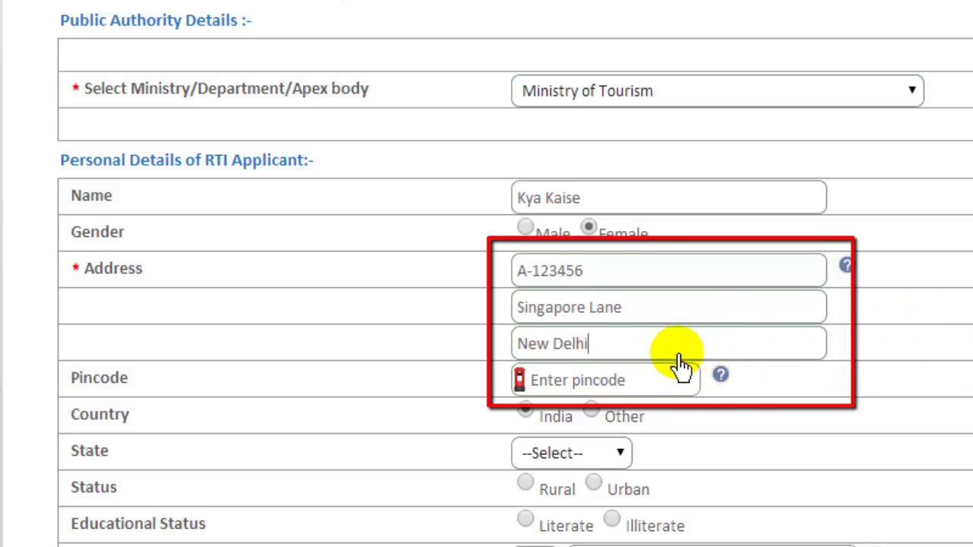
# - Enter the applicant's pincode and keep India as the country
pyautogui.click(625, 386)
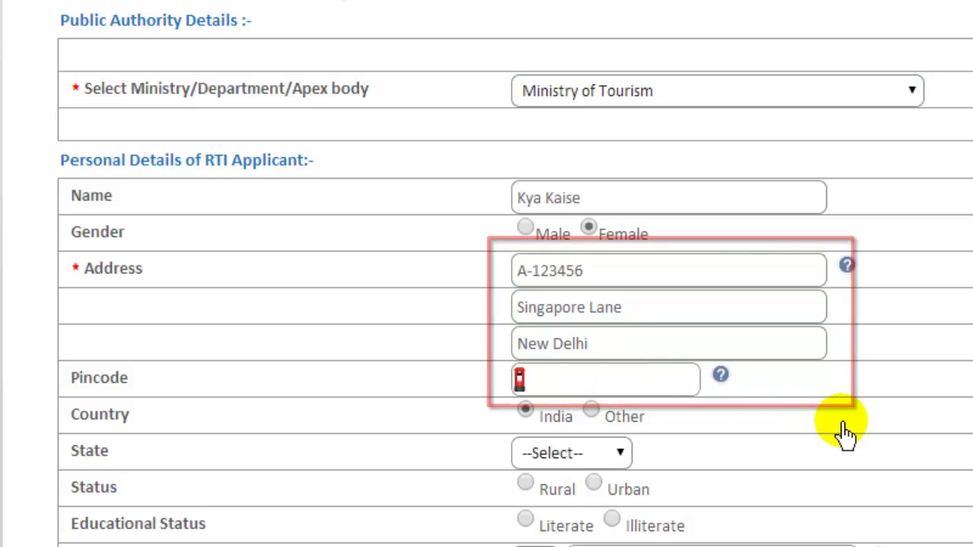
pyautogui.write('110021')
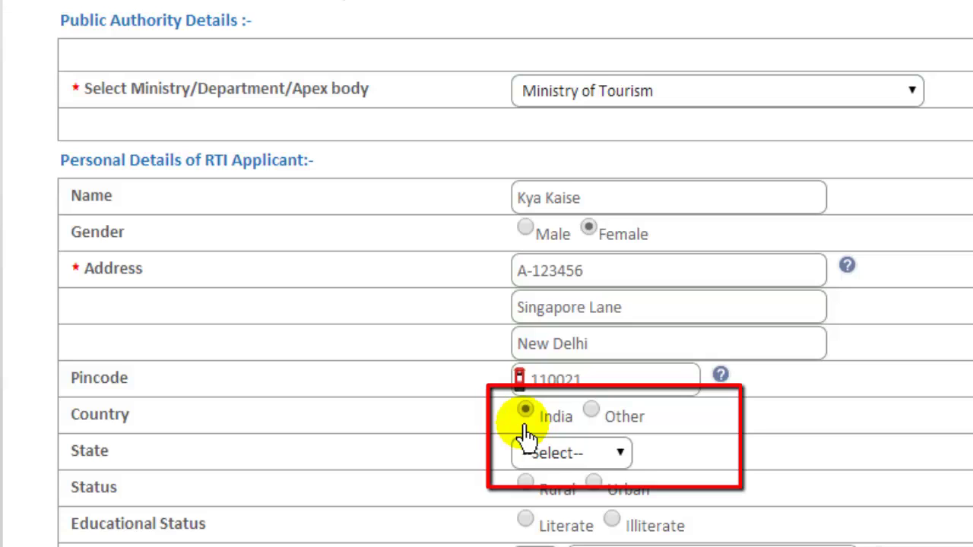
pyautogui.click(596, 416)
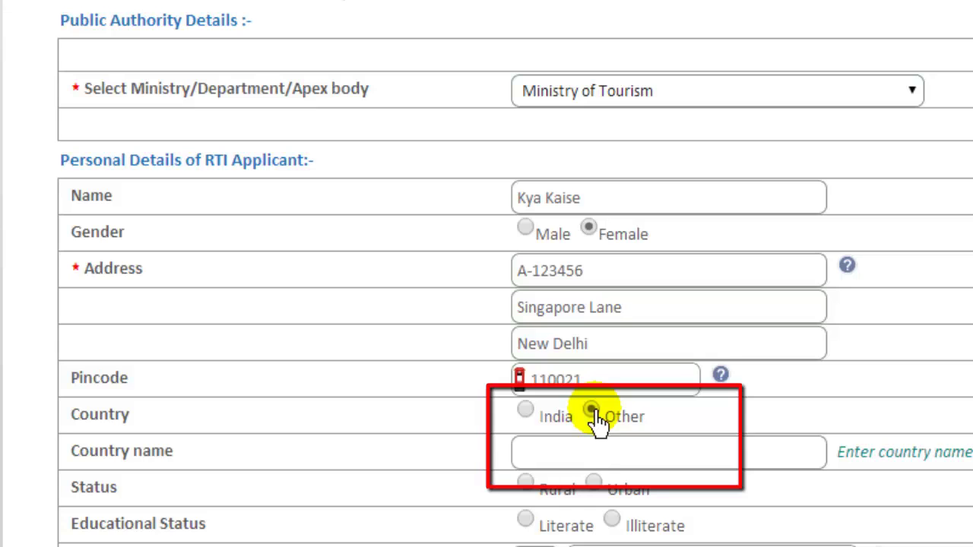
pyautogui.click(529, 422)
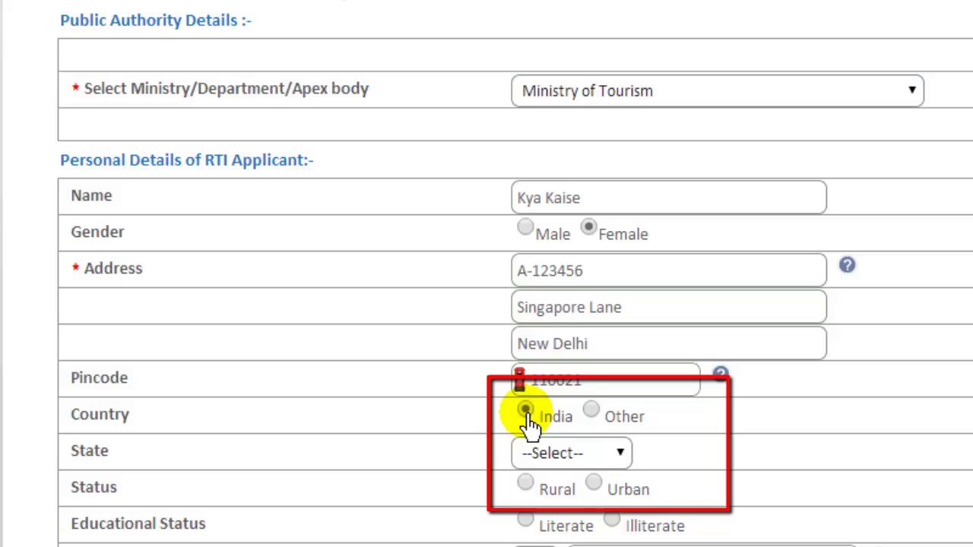
pyautogui.click(613, 455)
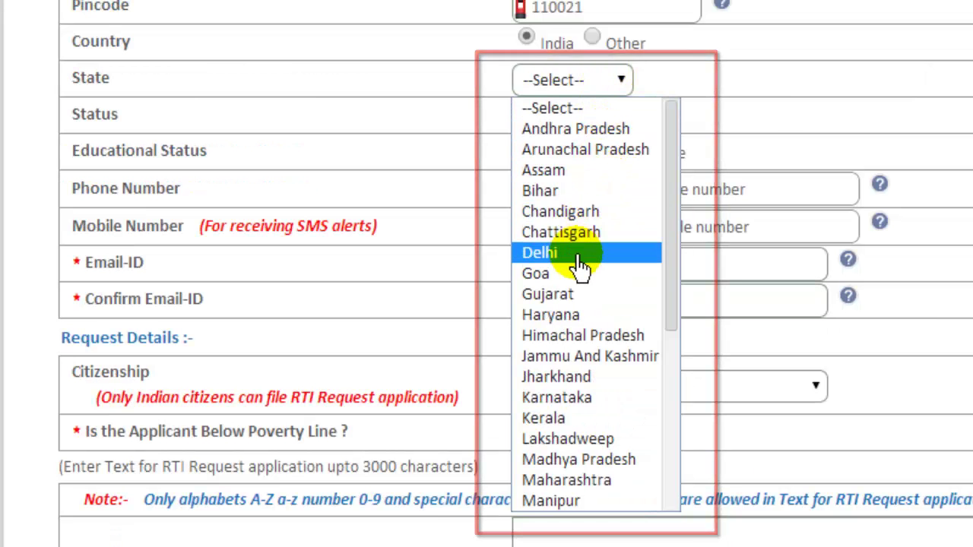
# - Set state to Delhi and educational status to Literate, Above Graduate, leaving phone fields blank
pyautogui.click(577, 260)
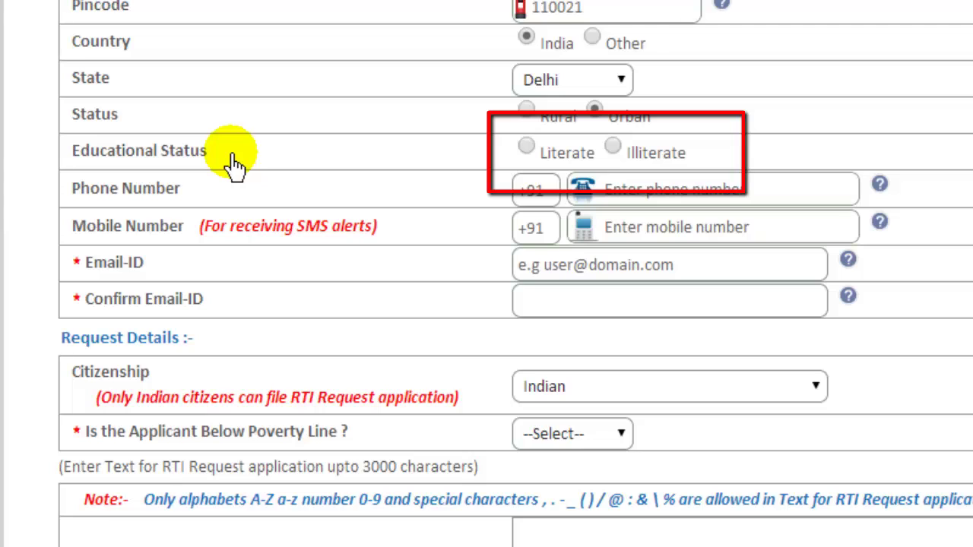
pyautogui.click(526, 147)
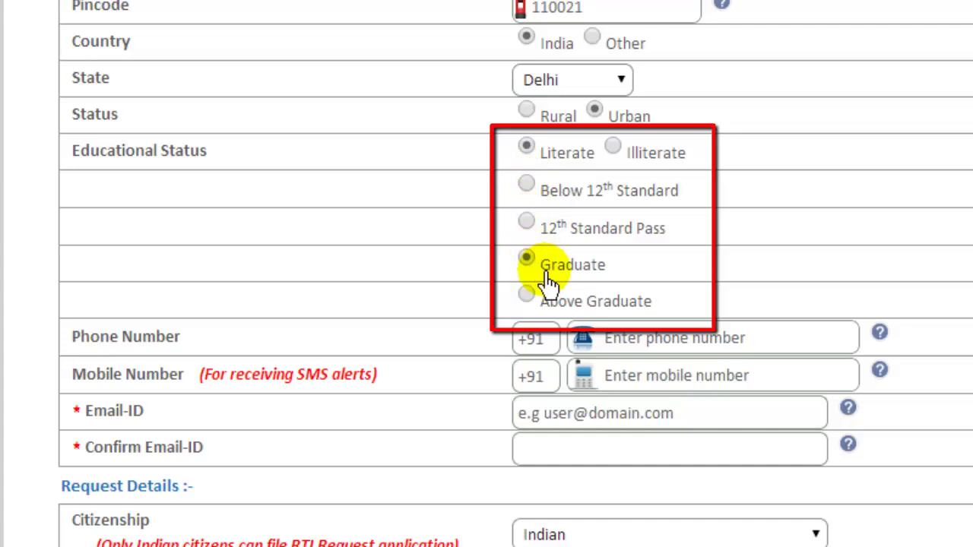
pyautogui.click(526, 297)
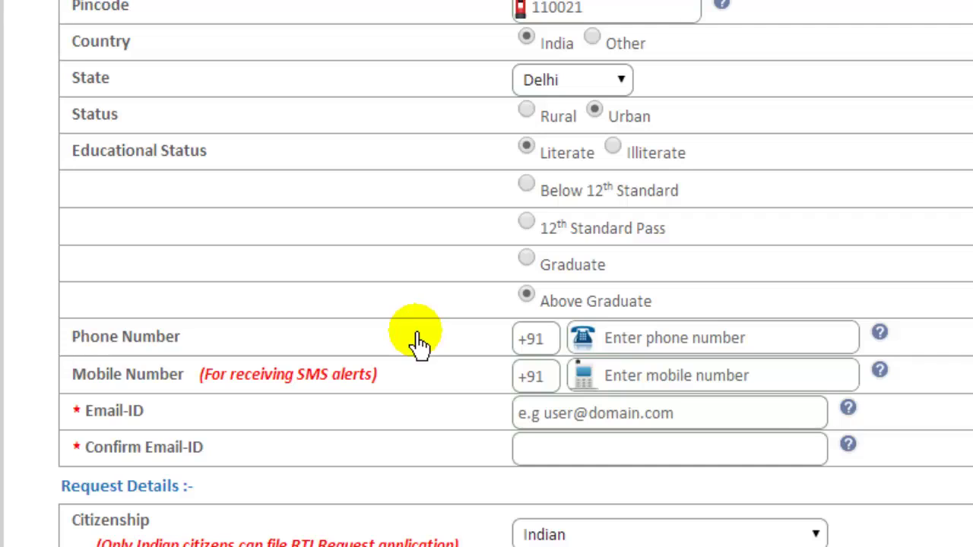
pyautogui.click(690, 342)
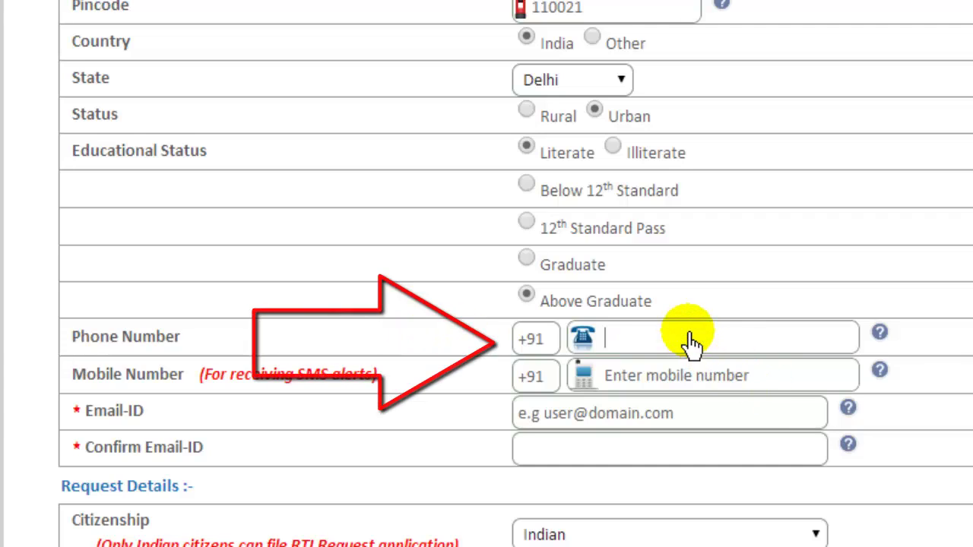
pyautogui.click(660, 382)
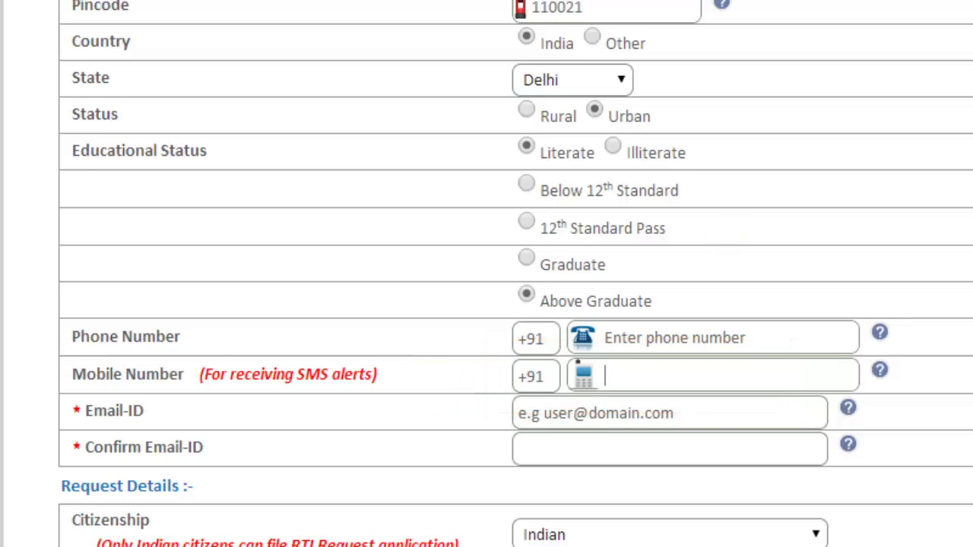
pyautogui.scroll(-2, 429, 394)
pyautogui.scroll(-3, 486, 274)
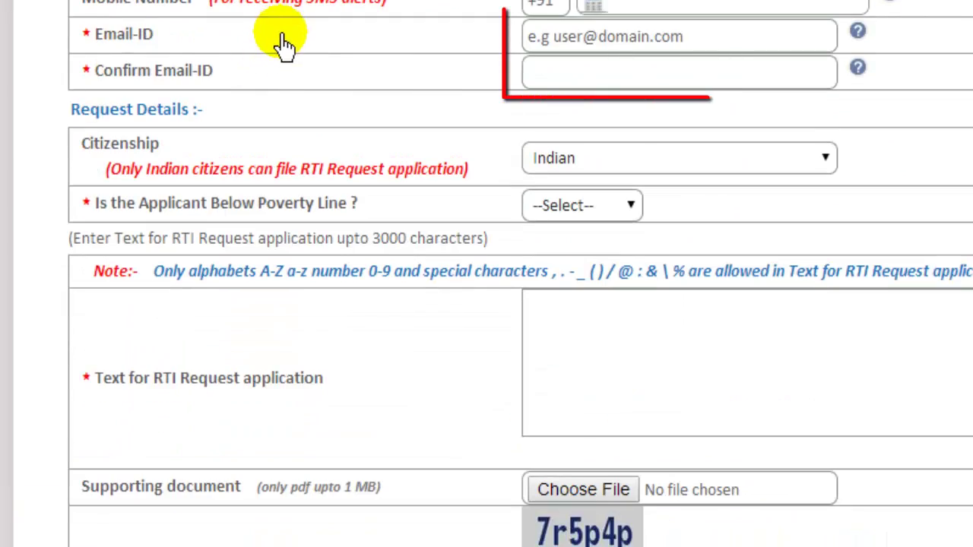
# - Type the applicant's e-mail address in Email-ID and paste the same address into Confirm Email-ID
pyautogui.click(570, 48)
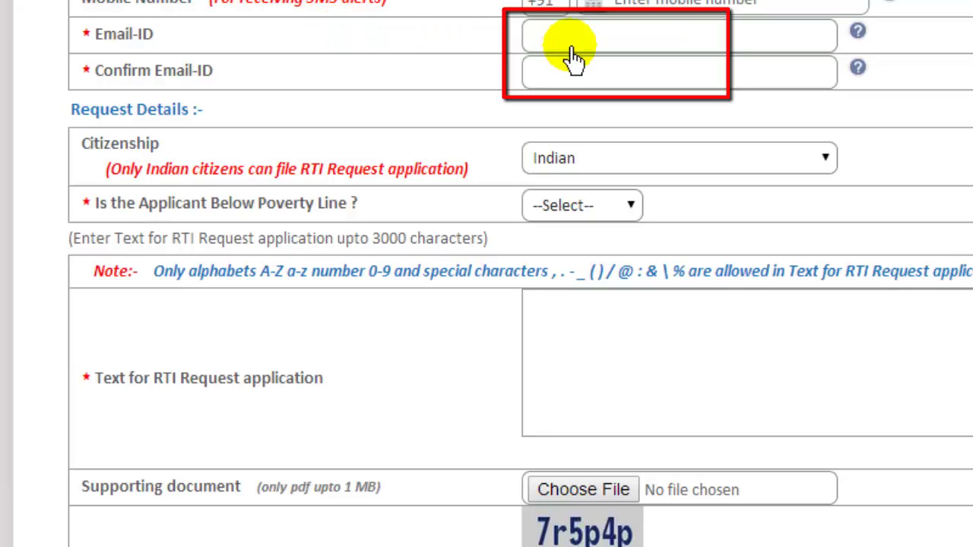
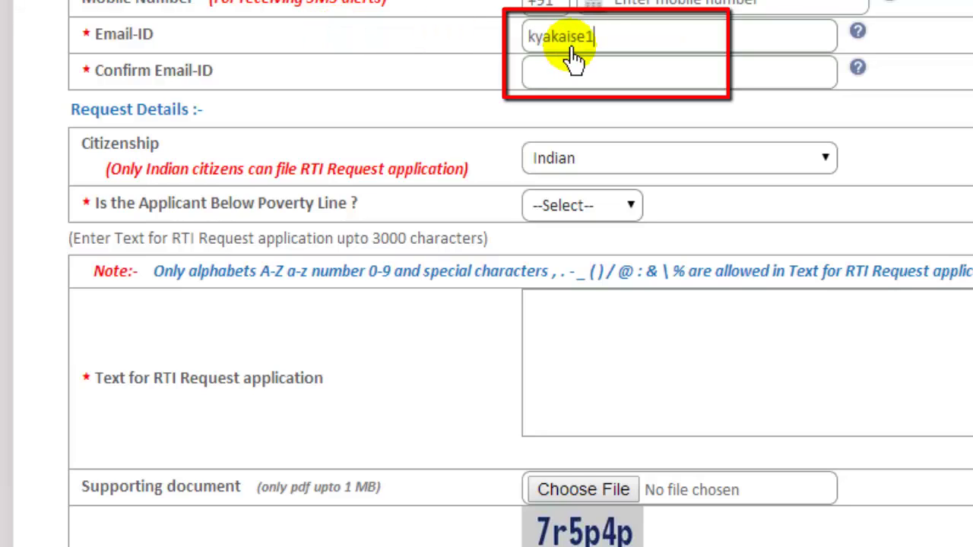
pyautogui.hotkey('ctrl', 'a')
pyautogui.hotkey('ctrl', 'c')
pyautogui.click(551, 74)
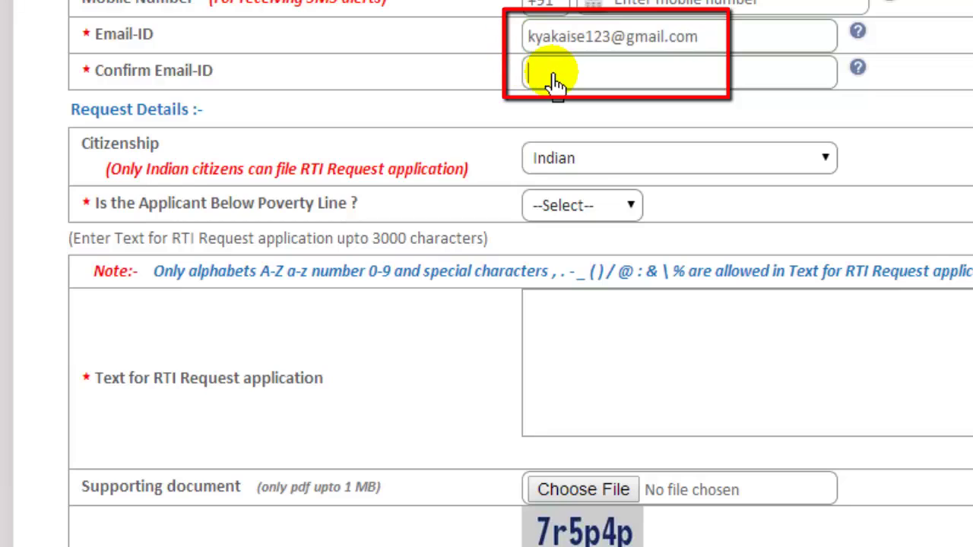
pyautogui.hotkey('ctrl', 'v')
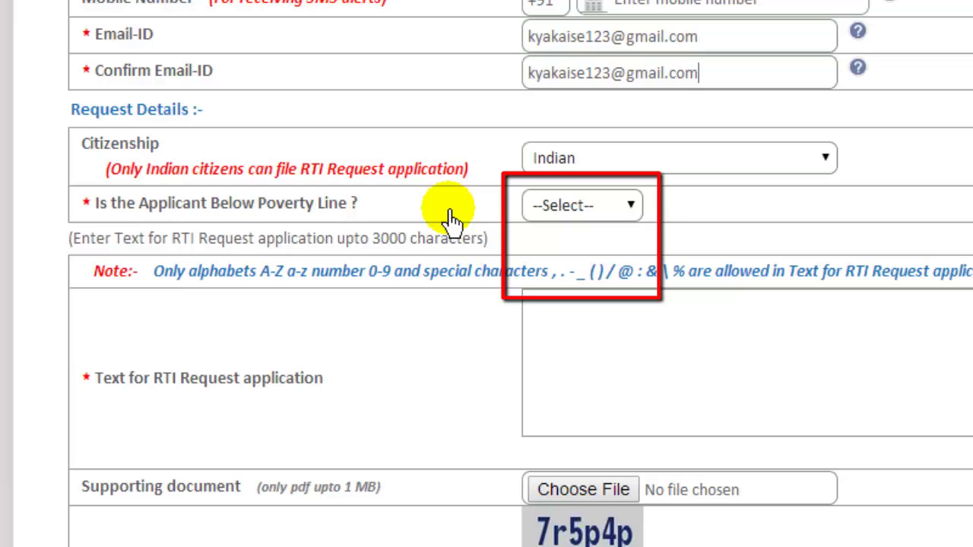
# - Set 'Is the Applicant Below Poverty Line?' to NO after briefly trying Yes
pyautogui.click(564, 206)
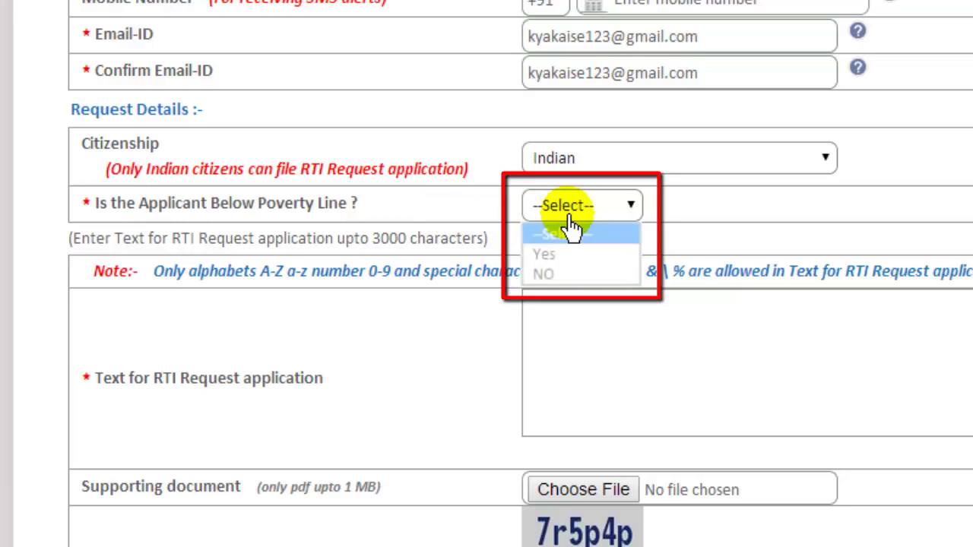
pyautogui.click(560, 275)
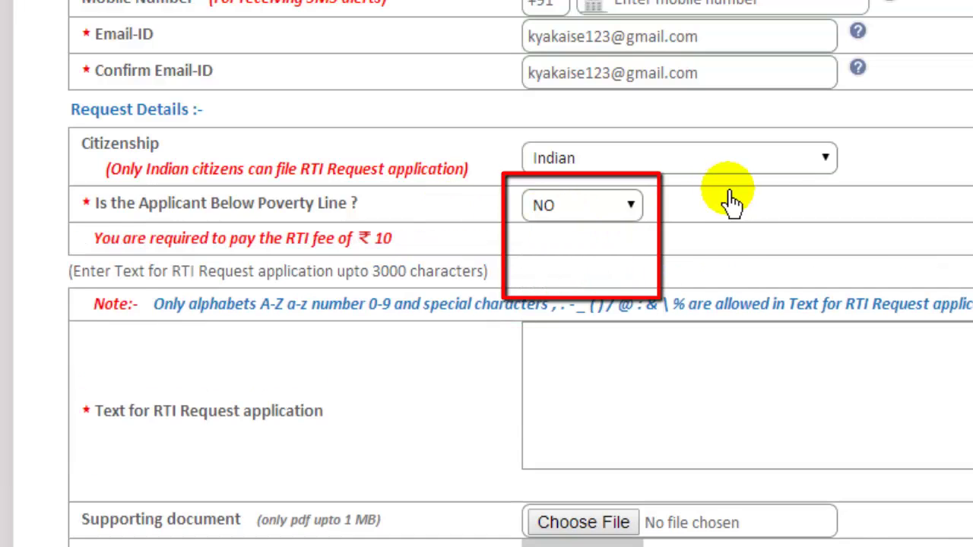
pyautogui.click(631, 207)
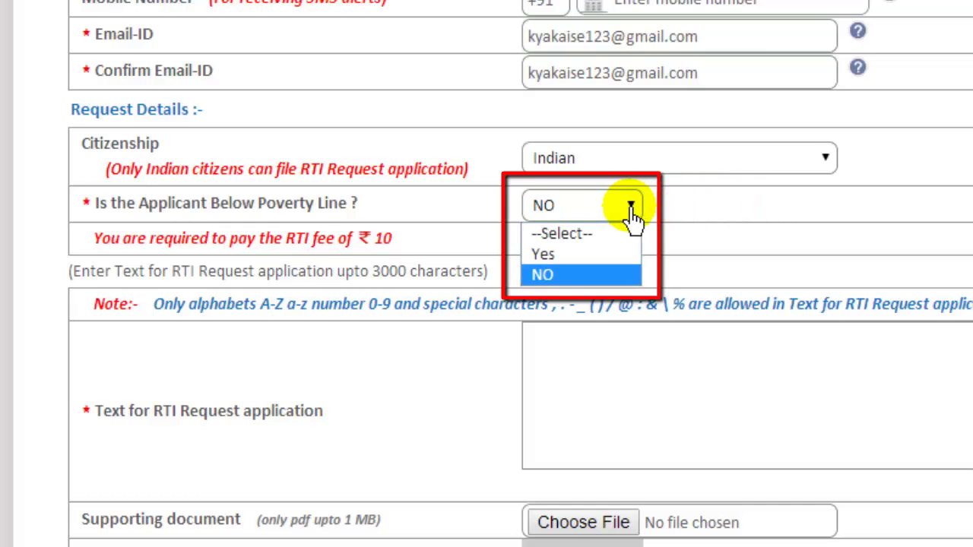
pyautogui.click(571, 253)
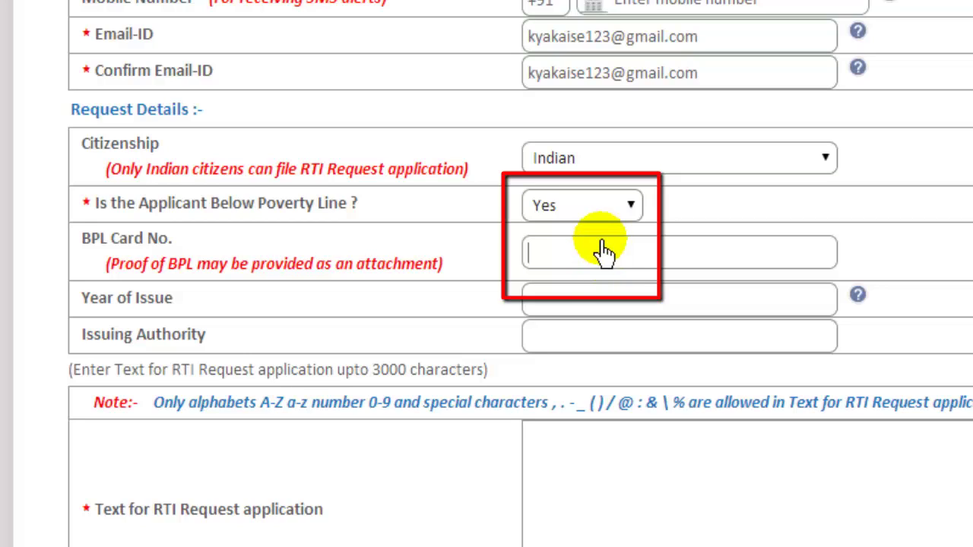
pyautogui.click(581, 207)
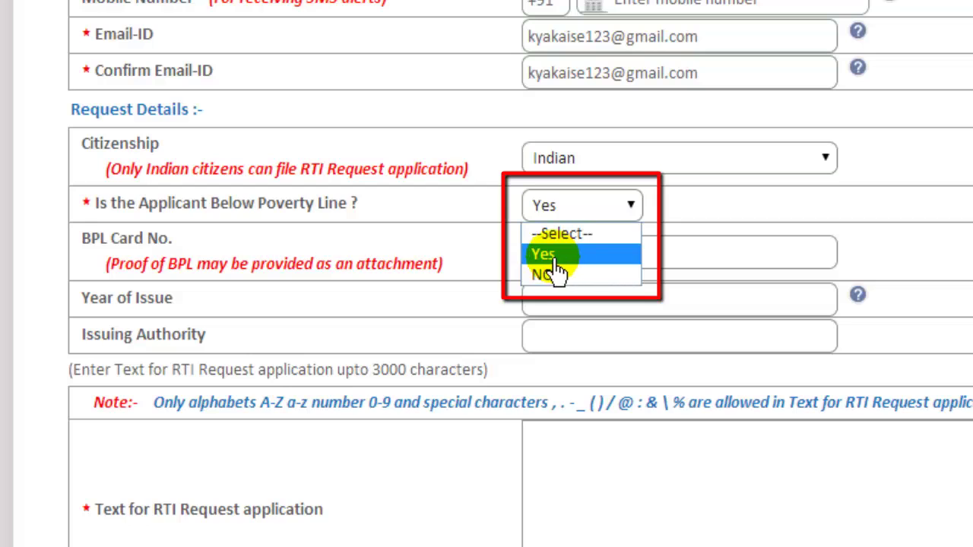
pyautogui.click(553, 277)
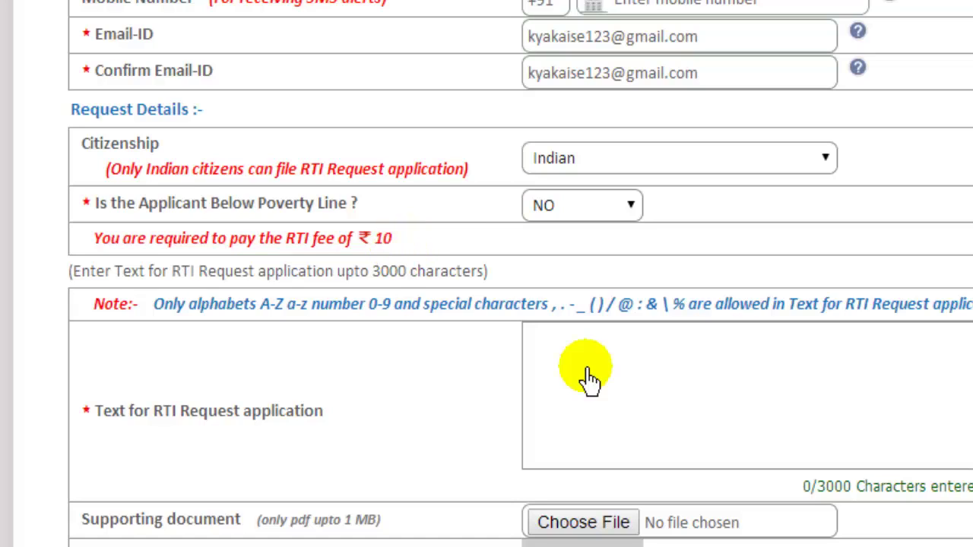
# - Paste the prepared list of RTI questions into the 'Text for RTI Request application' box
pyautogui.click(555, 368)
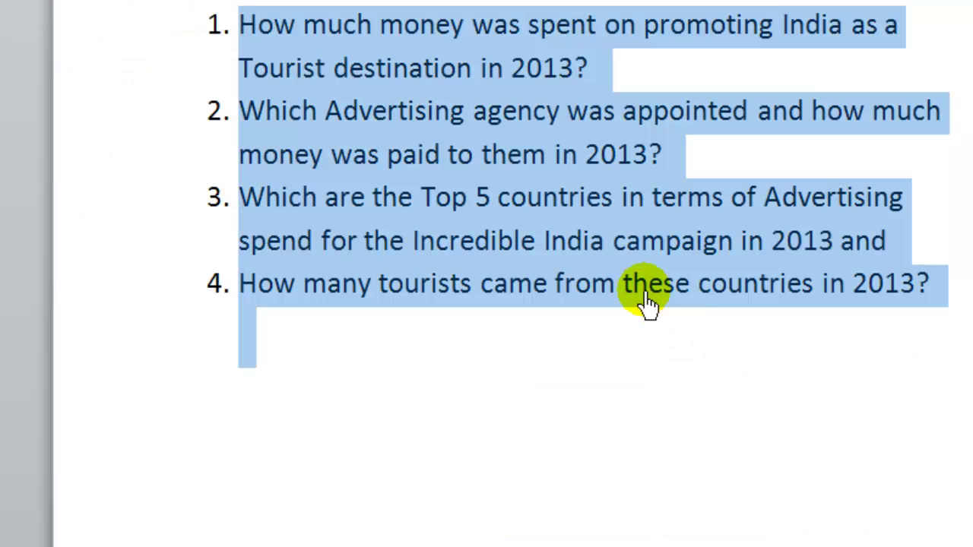
pyautogui.hotkey('ctrl', 'c')
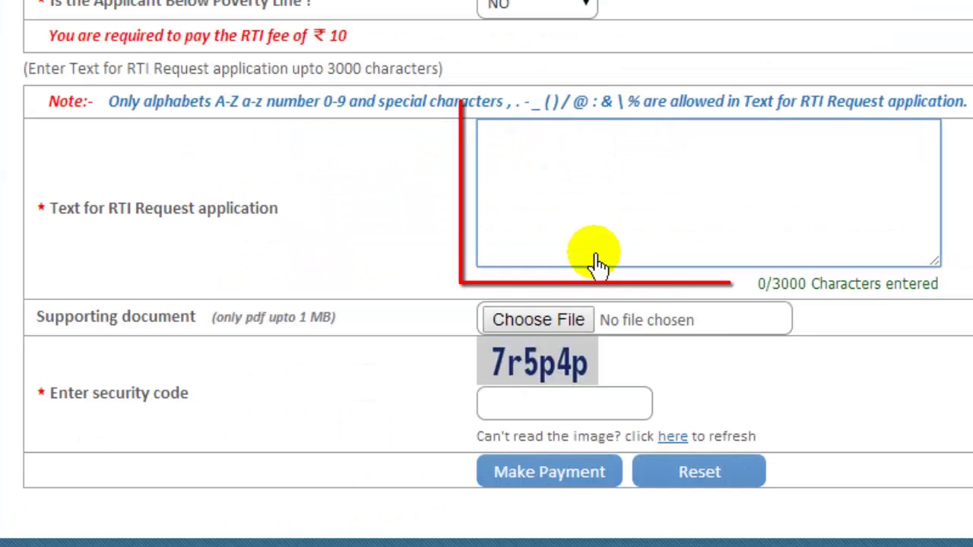
pyautogui.click(597, 196)
pyautogui.hotkey('ctrl', 'v')
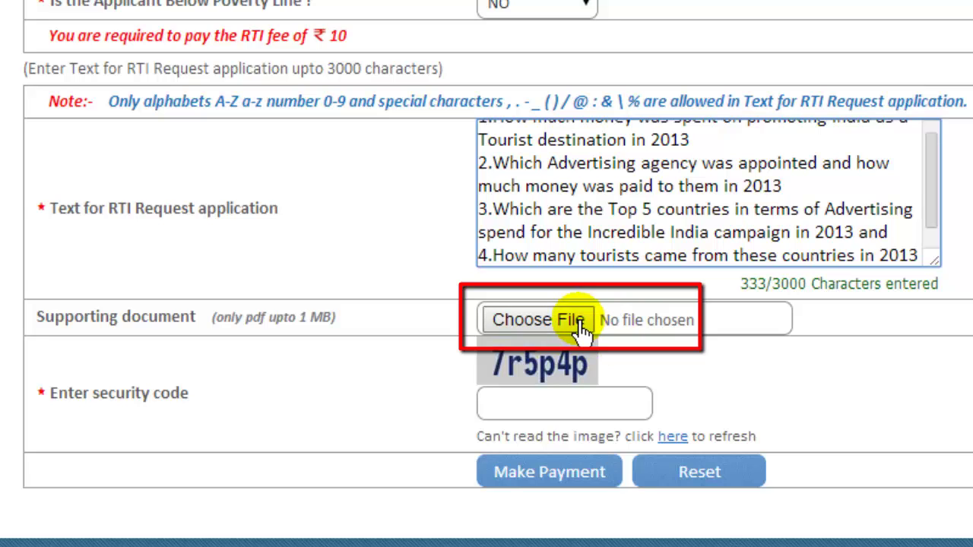
# - Enter the security code shown on screen and submit the request via Make Payment
pyautogui.click(527, 415)
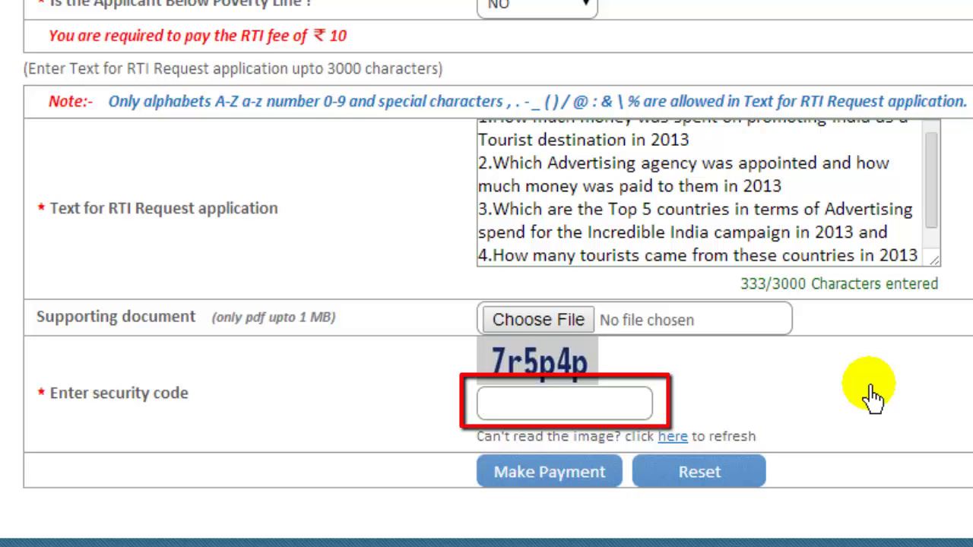
pyautogui.write('7r5p4p')
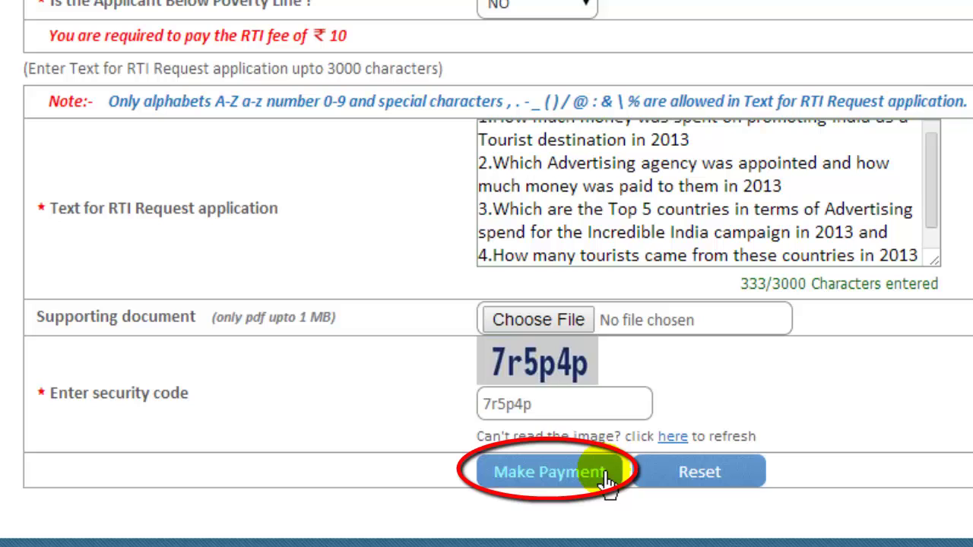
pyautogui.click(605, 478)
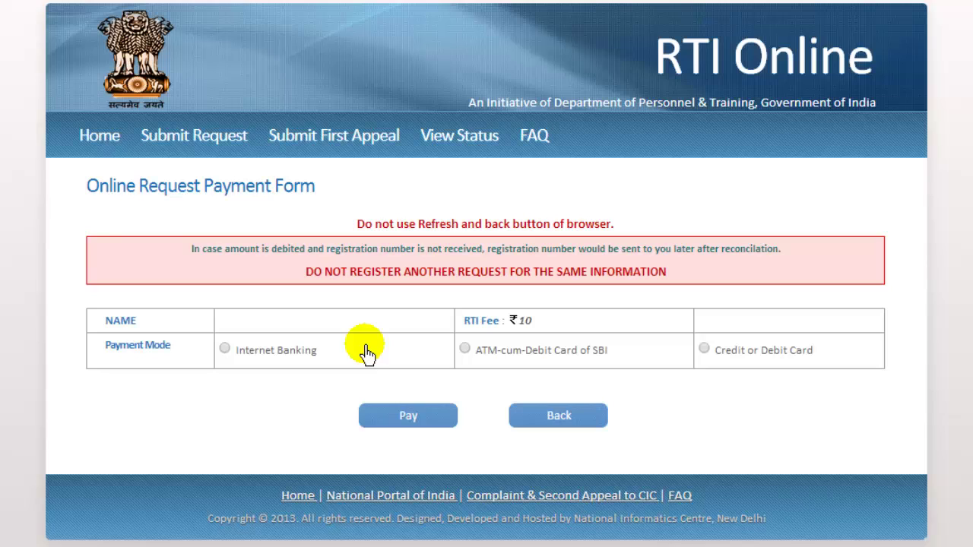
# - Choose Credit or Debit Card as the payment mode and pay the ₹10 fee
pyautogui.click(225, 350)
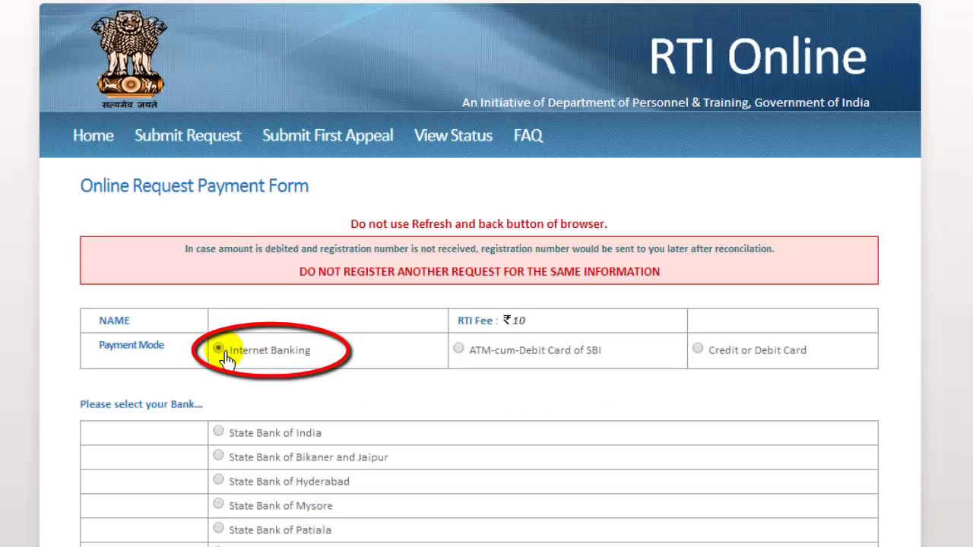
pyautogui.click(458, 349)
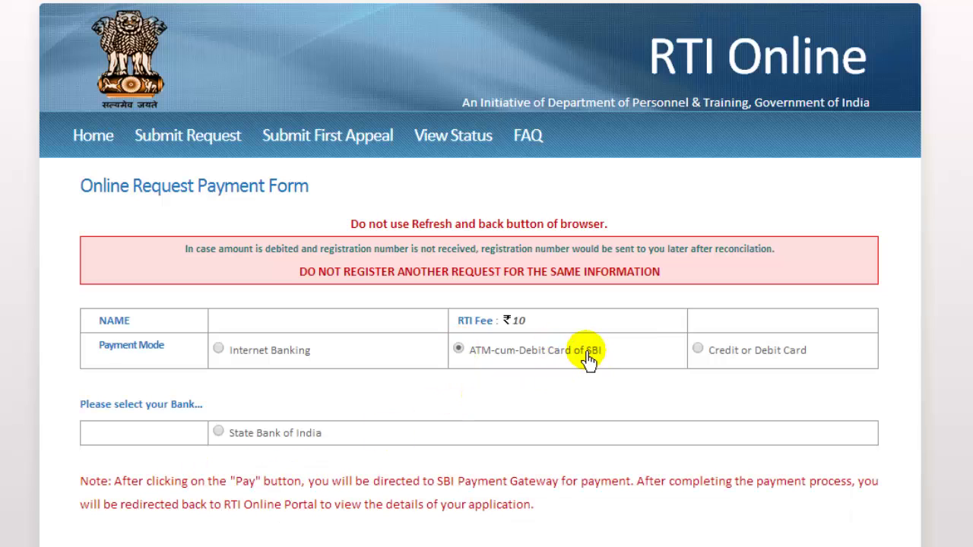
pyautogui.click(699, 351)
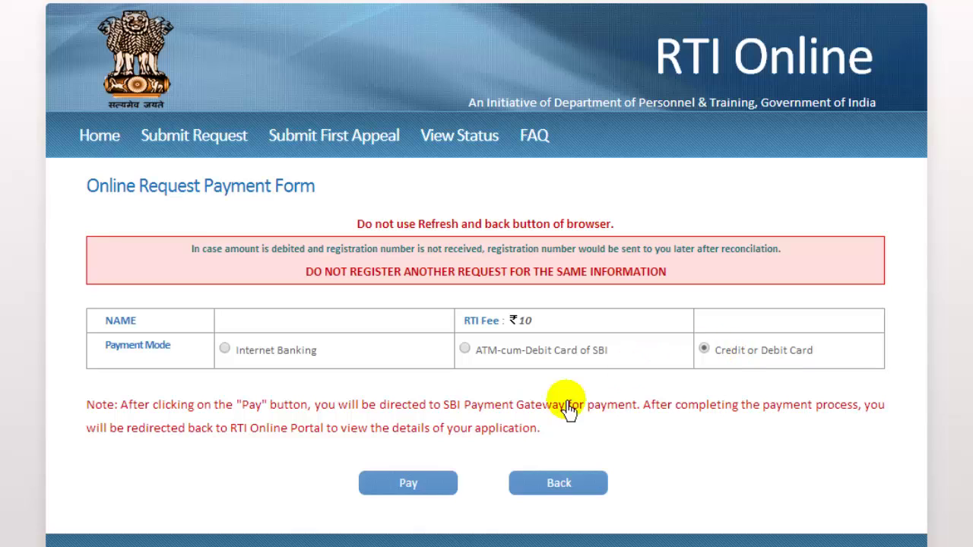
pyautogui.click(405, 486)
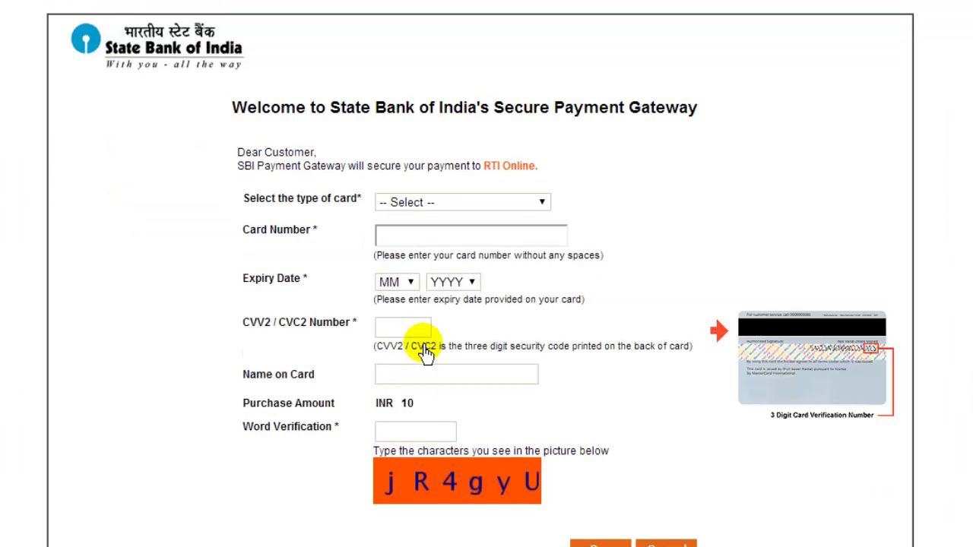
# - Select Mastercard as the card type and submit the INR 10 card payment
pyautogui.click(446, 204)
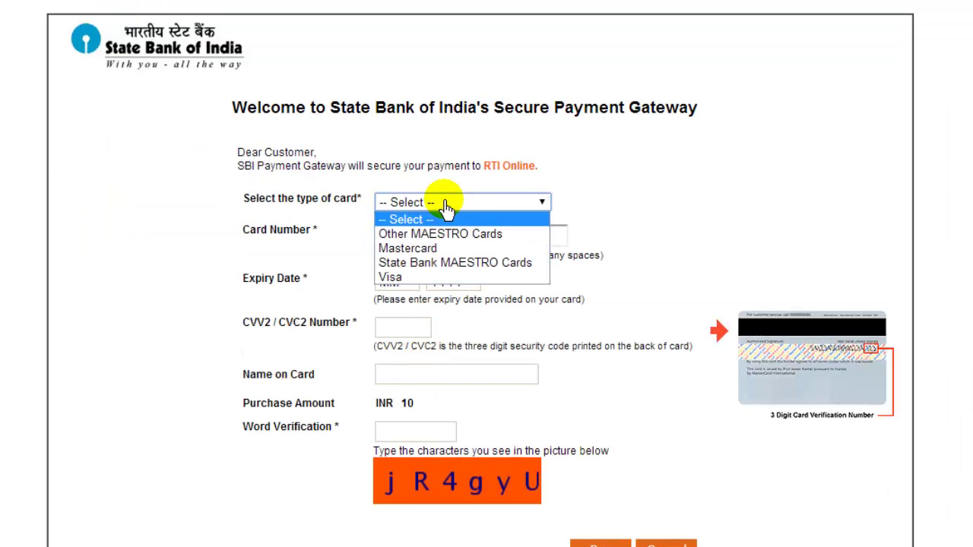
pyautogui.click(402, 248)
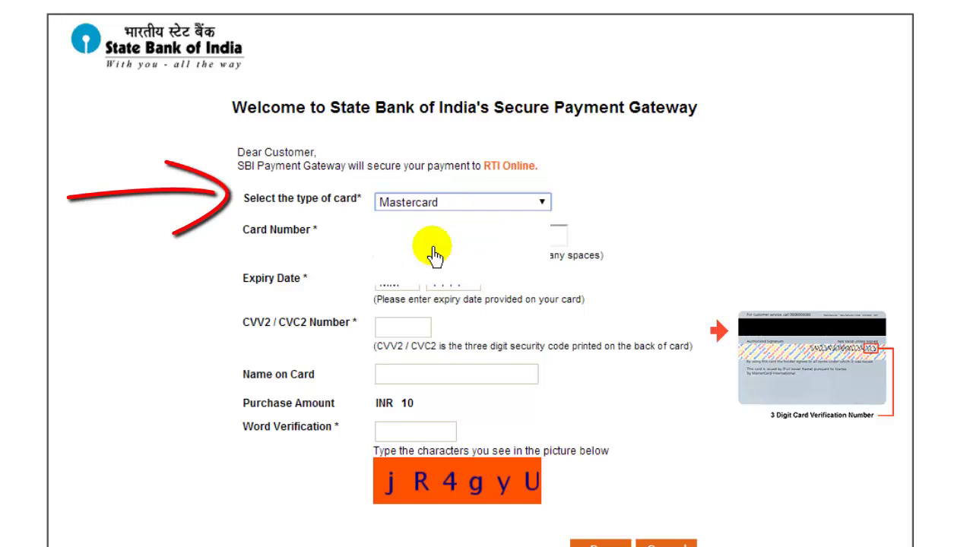
pyautogui.click(438, 245)
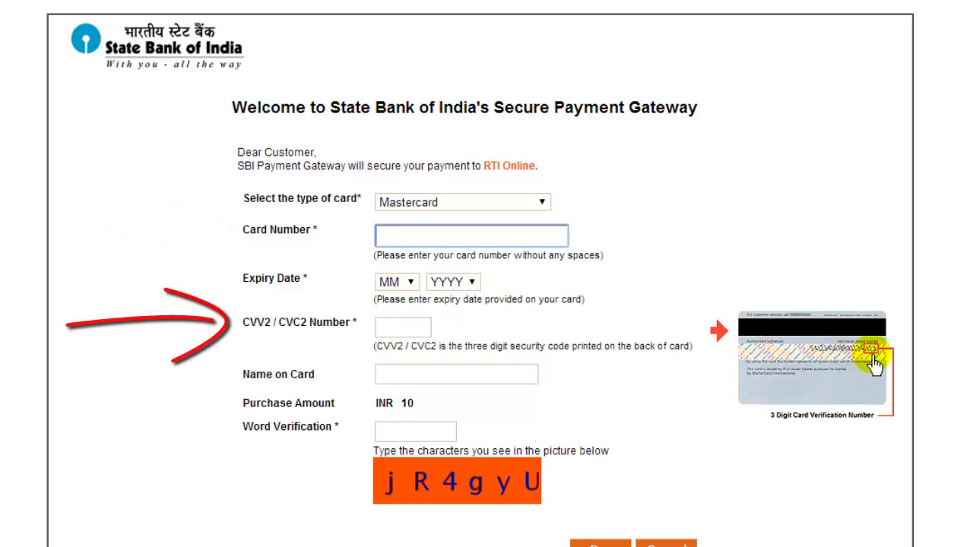
pyautogui.click(479, 376)
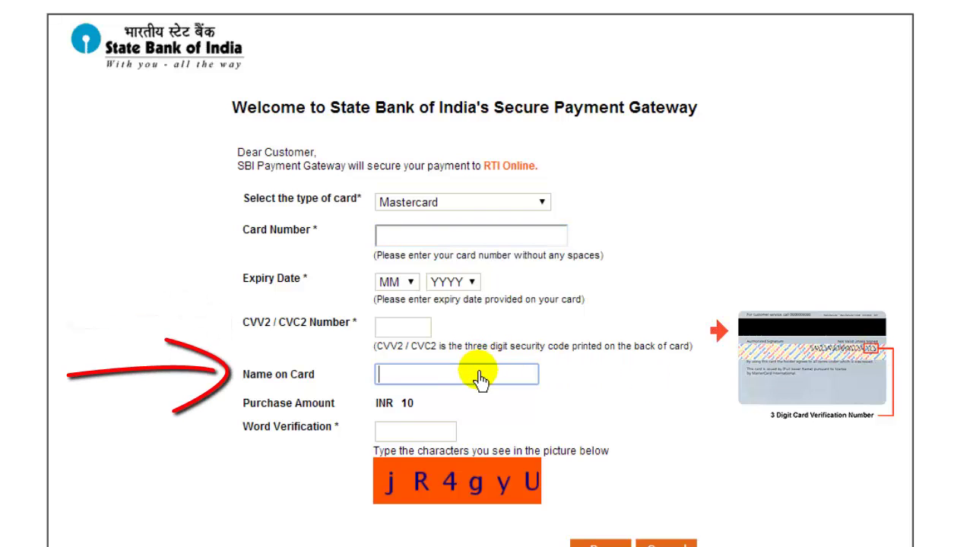
pyautogui.click(406, 434)
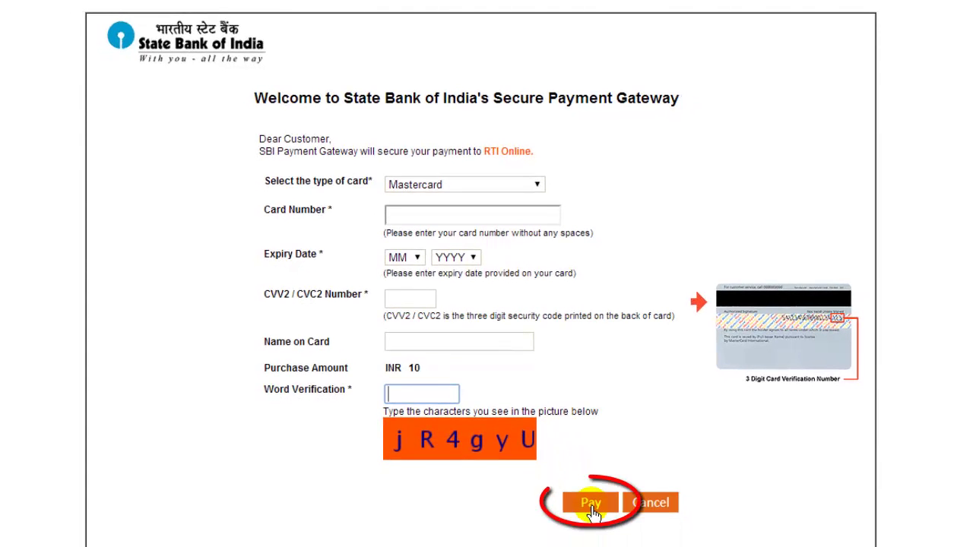
pyautogui.click(597, 515)
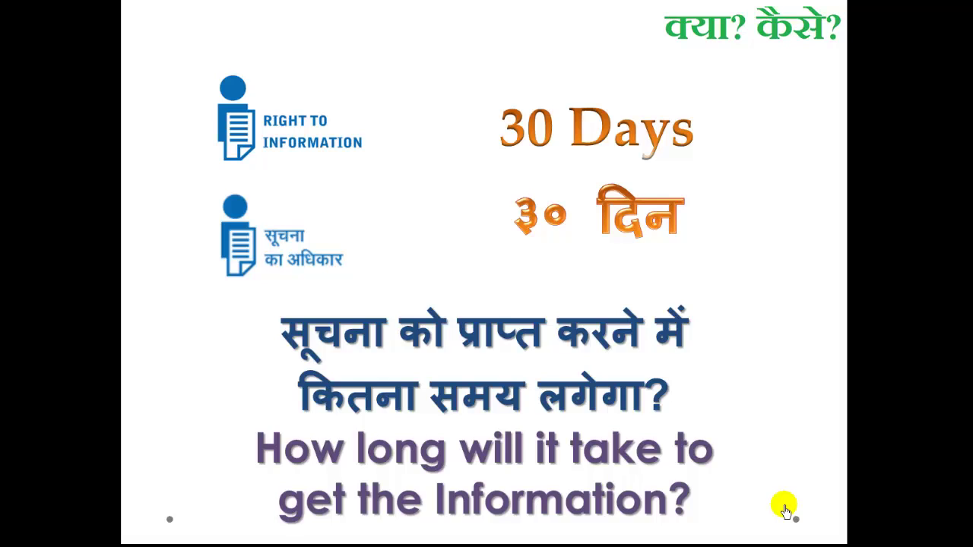
# - Advance the slideshow from the 30 Days slide to the Appeal slide
pyautogui.click(786, 511)
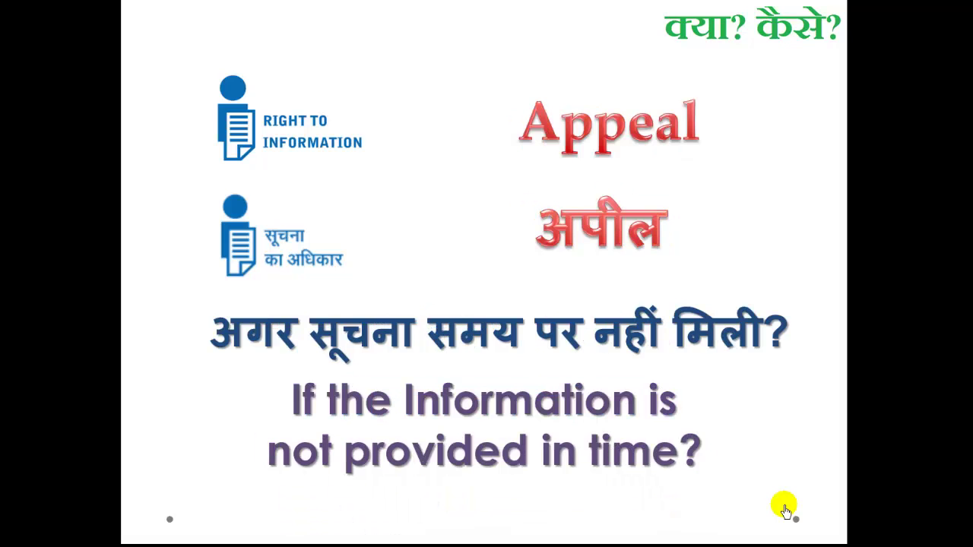